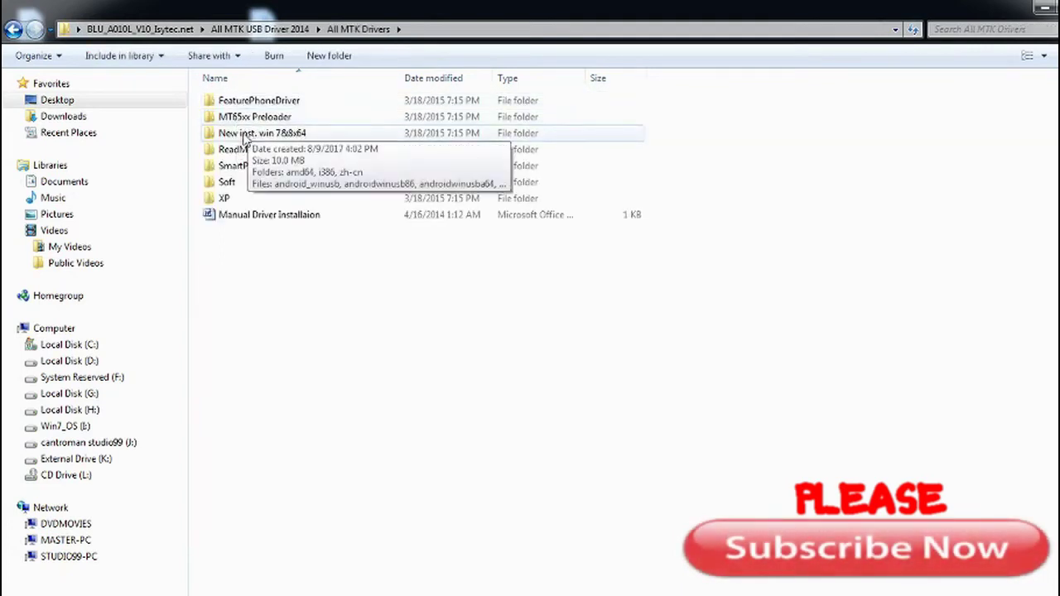
Select the New inst. win 7&8x64 folder inside All MTK Drivers.
{"action": "left_click", "coordinate": [245, 138]}
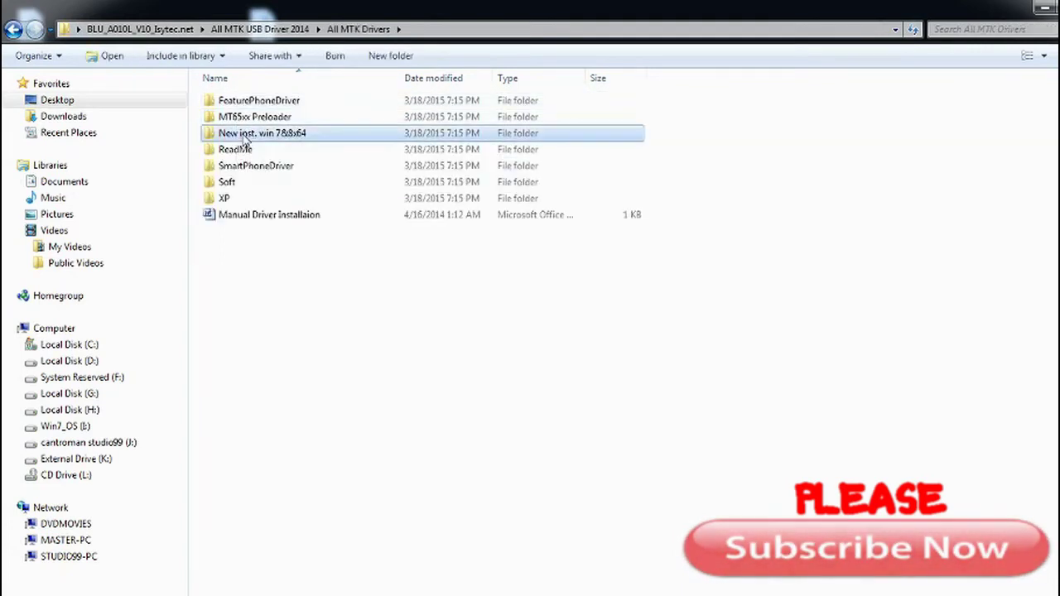
Go back to BLU_A010L_V10_Isytec.net and point out its four folders, including SP_Flash_Tool_v5.1628_Win.
{"action": "left_click", "coordinate": [14, 29]}
{"action": "left_click", "coordinate": [13, 29]}
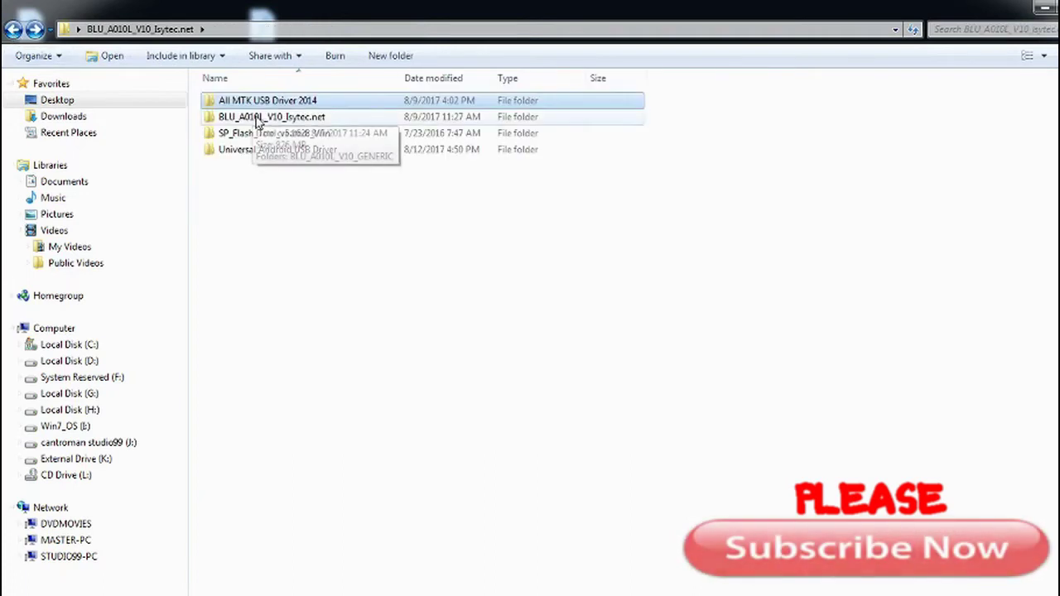
{"action": "left_click", "coordinate": [230, 119]}
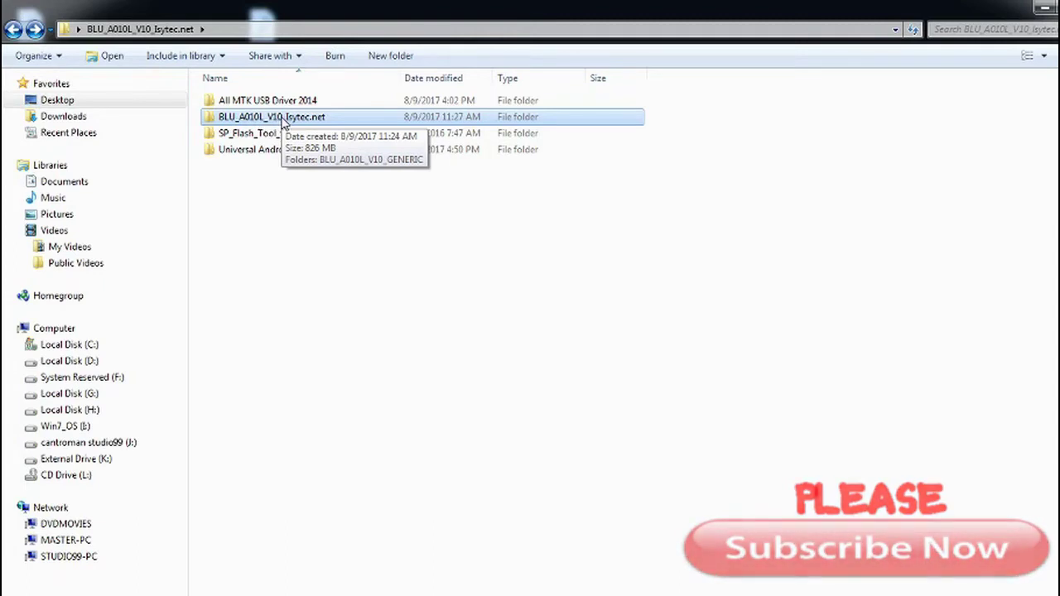
{"action": "left_click", "coordinate": [244, 137]}
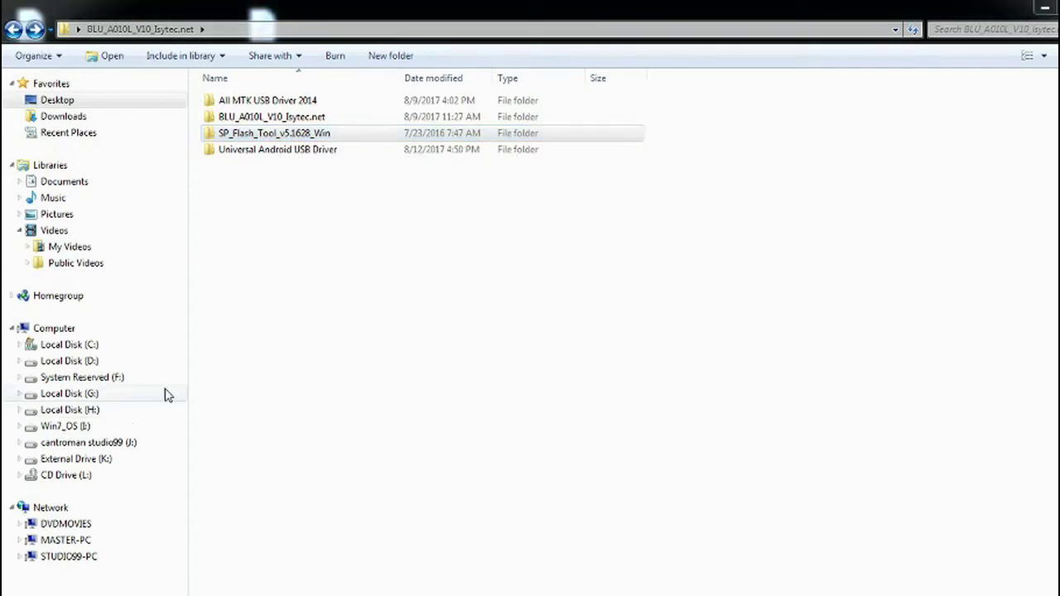
{"action": "left_click", "coordinate": [230, 140]}
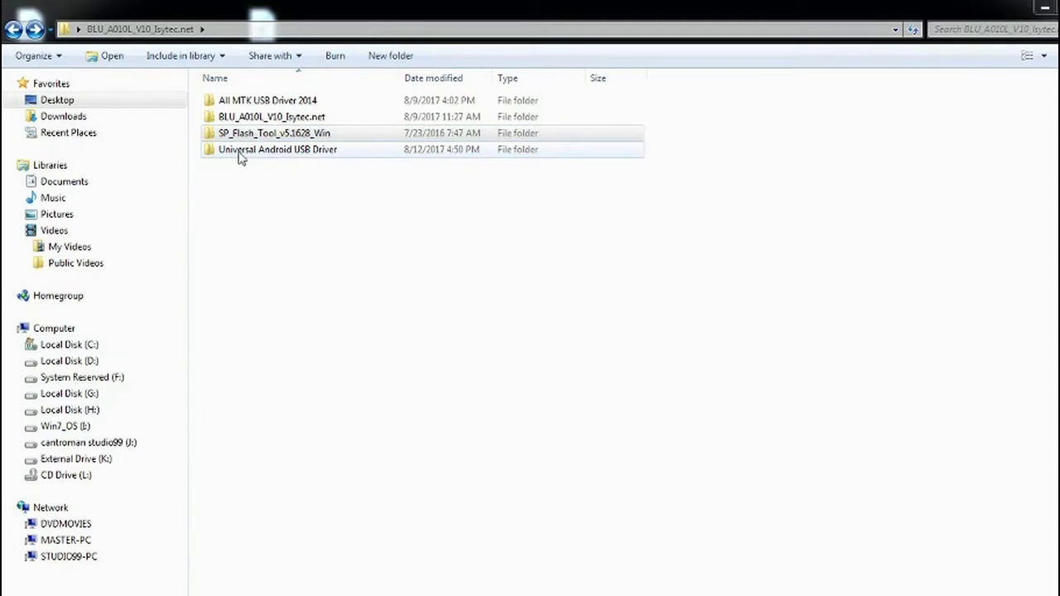
{"action": "left_click_drag", "start_coordinate": [266, 166], "coordinate": [359, 99]}
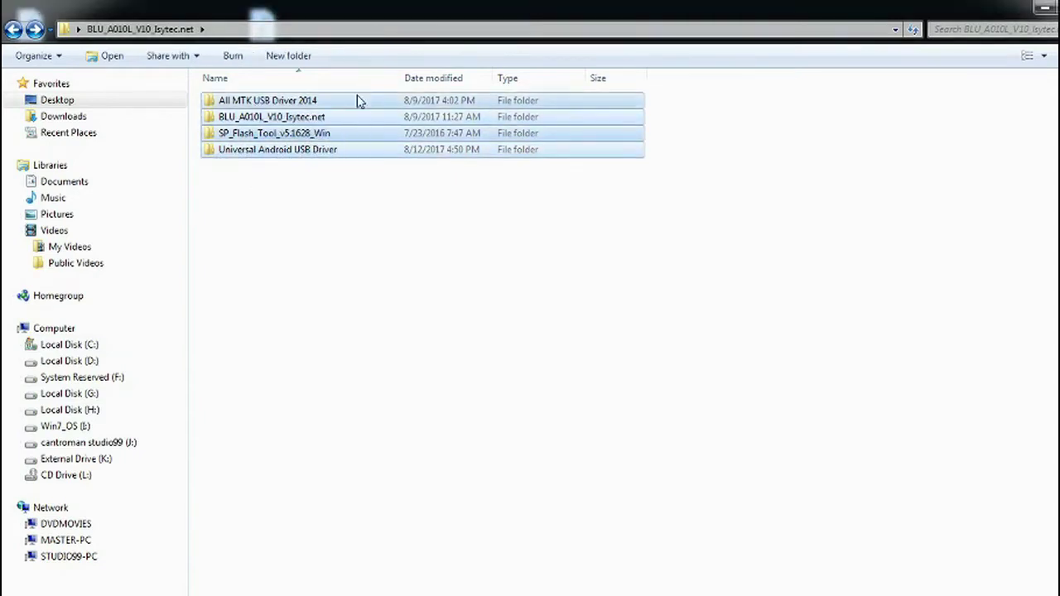
{"action": "left_click", "coordinate": [278, 202]}
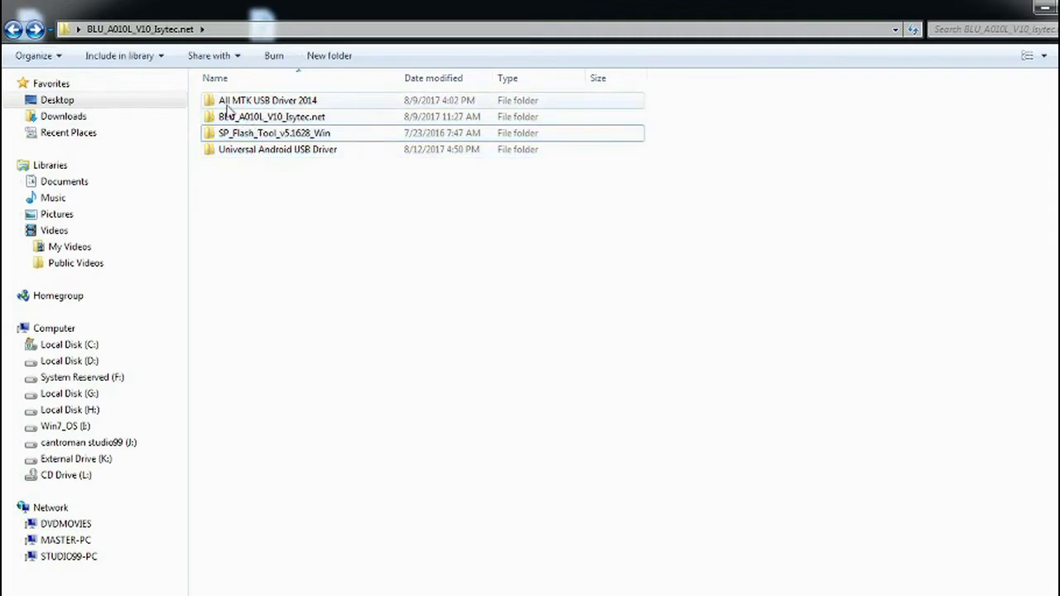
Run DPInst64 from New inst. win 7&8x64 to install the Google WinUSB and MediaTek drivers.
{"action": "double_click", "coordinate": [237, 102]}
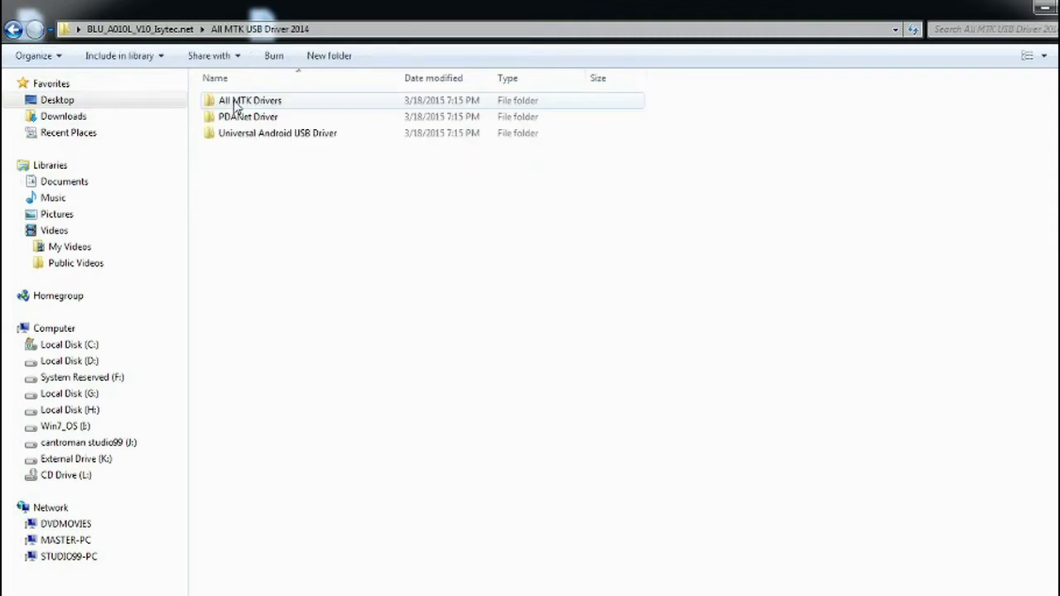
{"action": "double_click", "coordinate": [237, 103]}
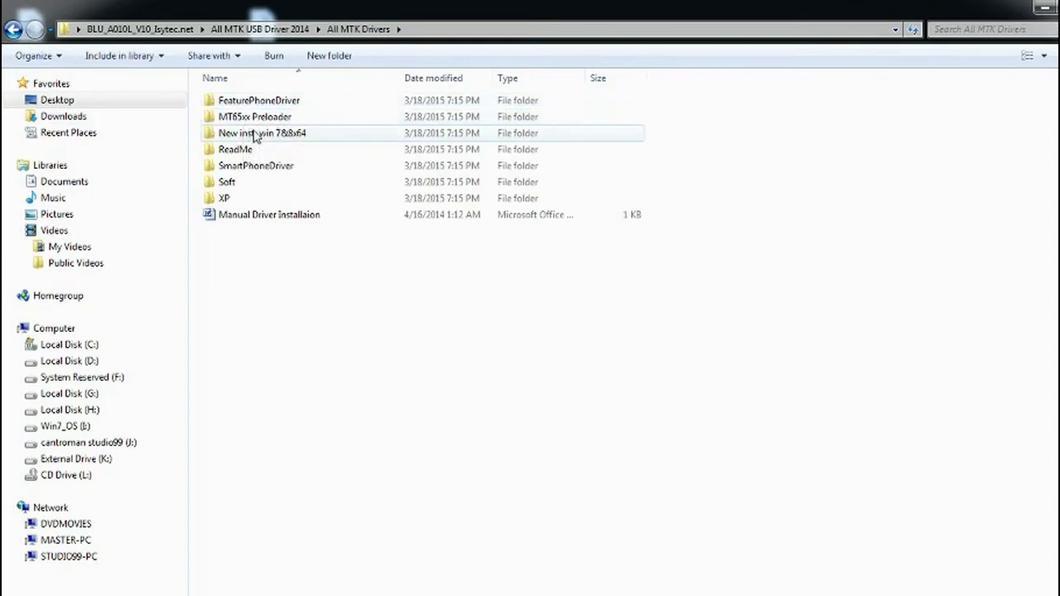
{"action": "double_click", "coordinate": [246, 134]}
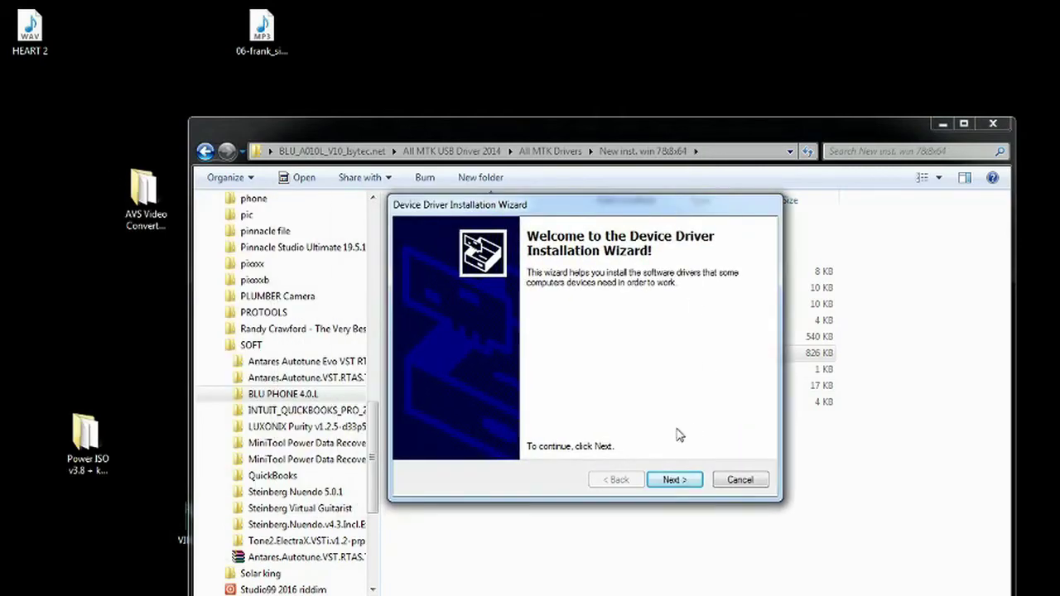
{"action": "left_click", "coordinate": [672, 481]}
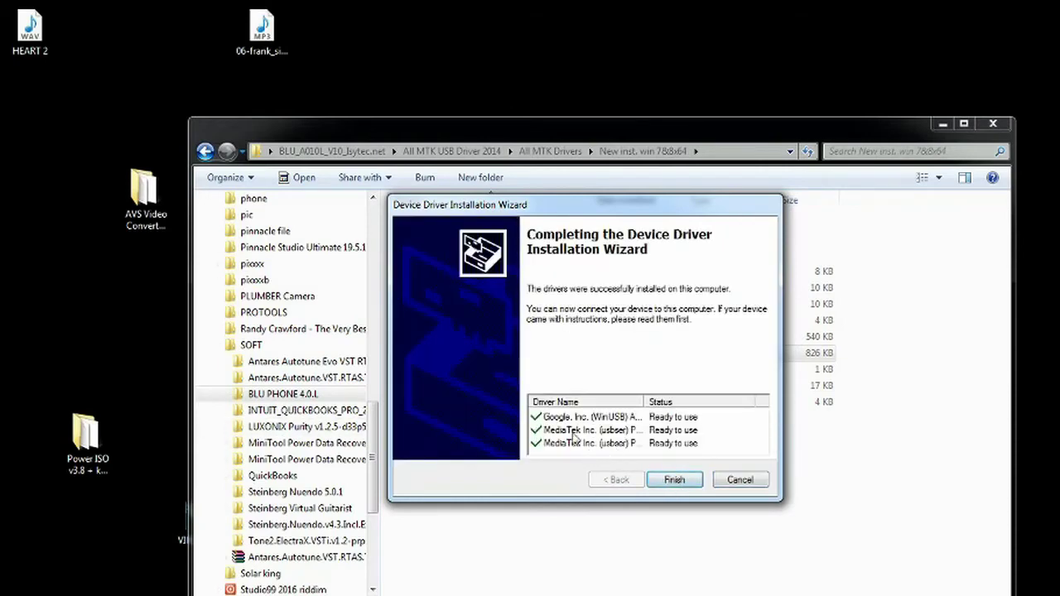
{"action": "left_click", "coordinate": [673, 483]}
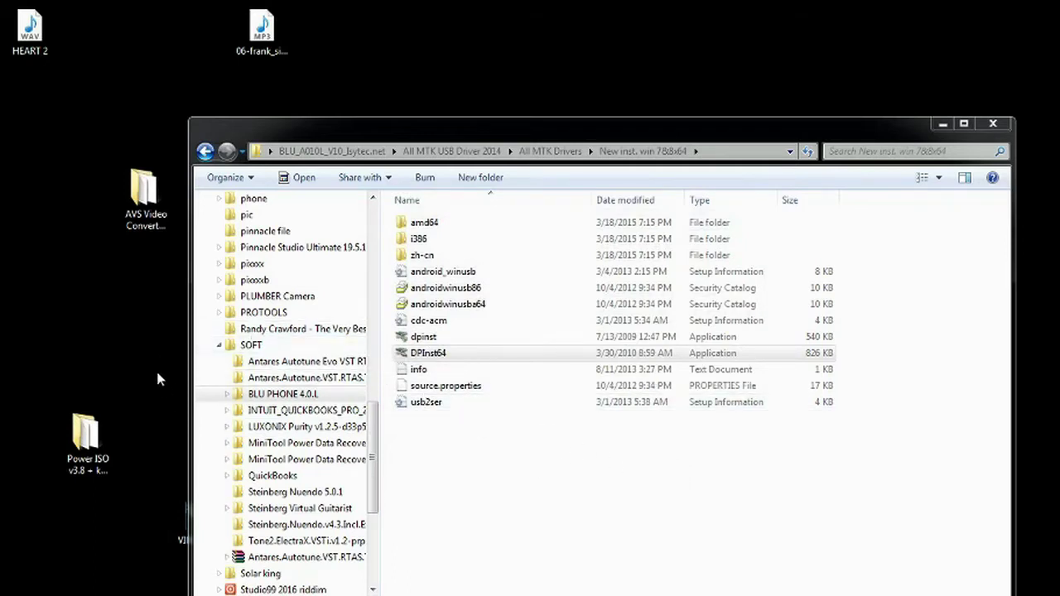
Install UniversalAdbDriverSetup6 from the Universal Android USB Driver folder and finish its setup wizard.
{"action": "left_click", "coordinate": [205, 150]}
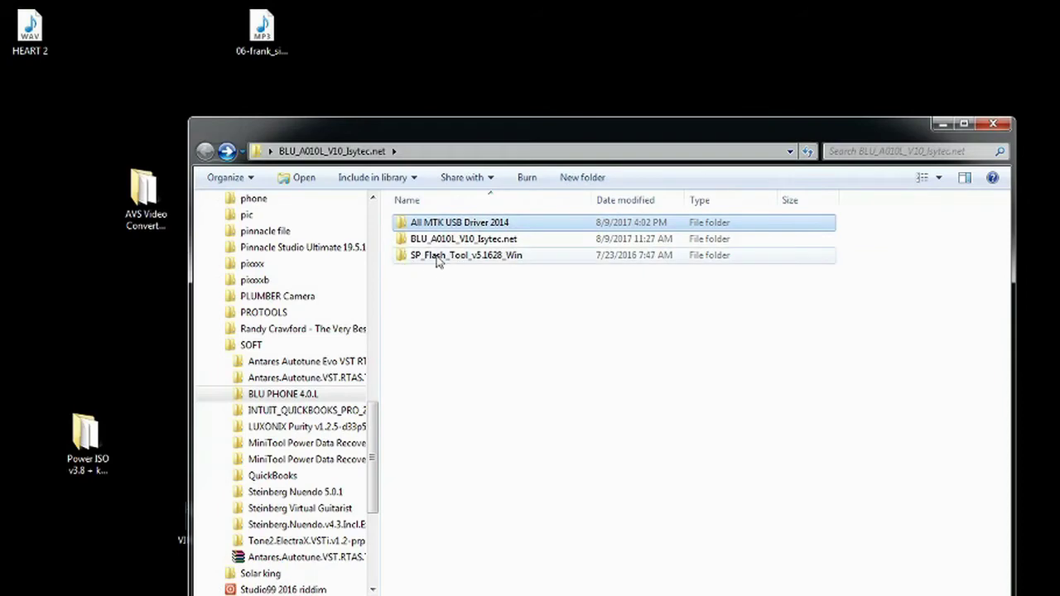
{"action": "double_click", "coordinate": [451, 257]}
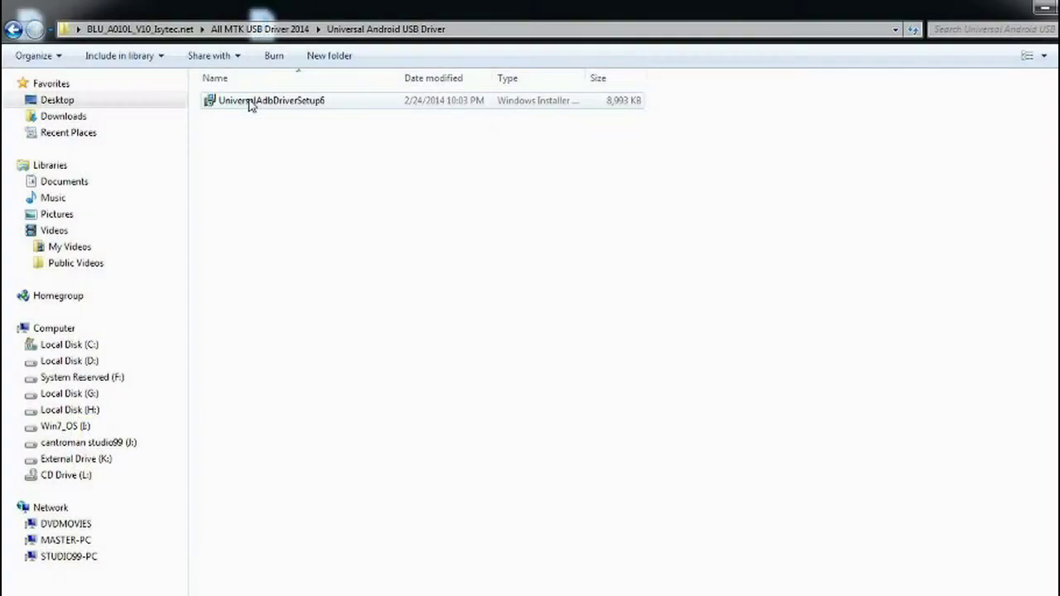
{"action": "right_click", "coordinate": [250, 104]}
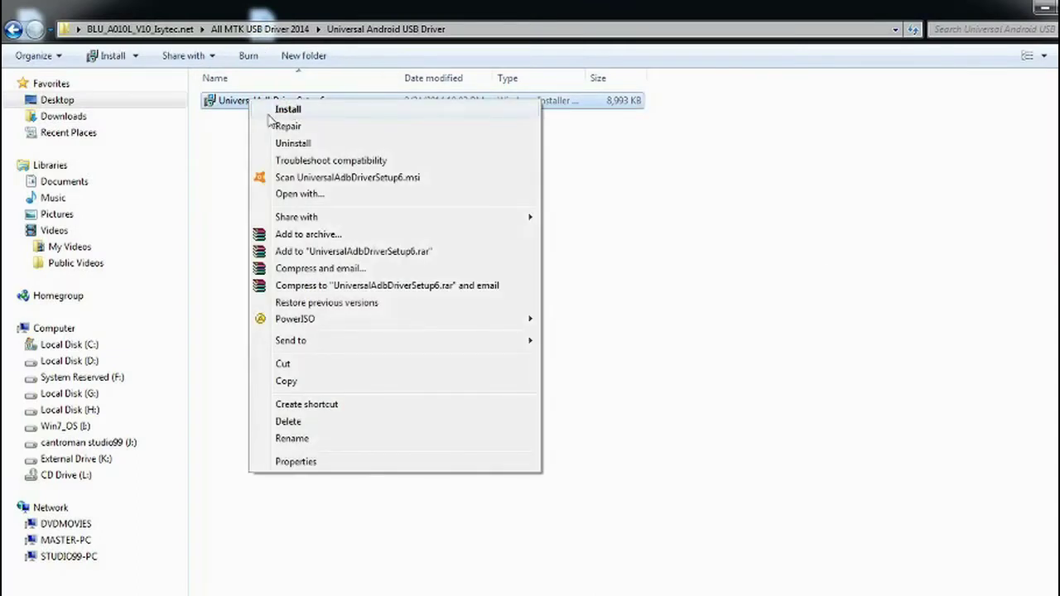
{"action": "left_click", "coordinate": [287, 110]}
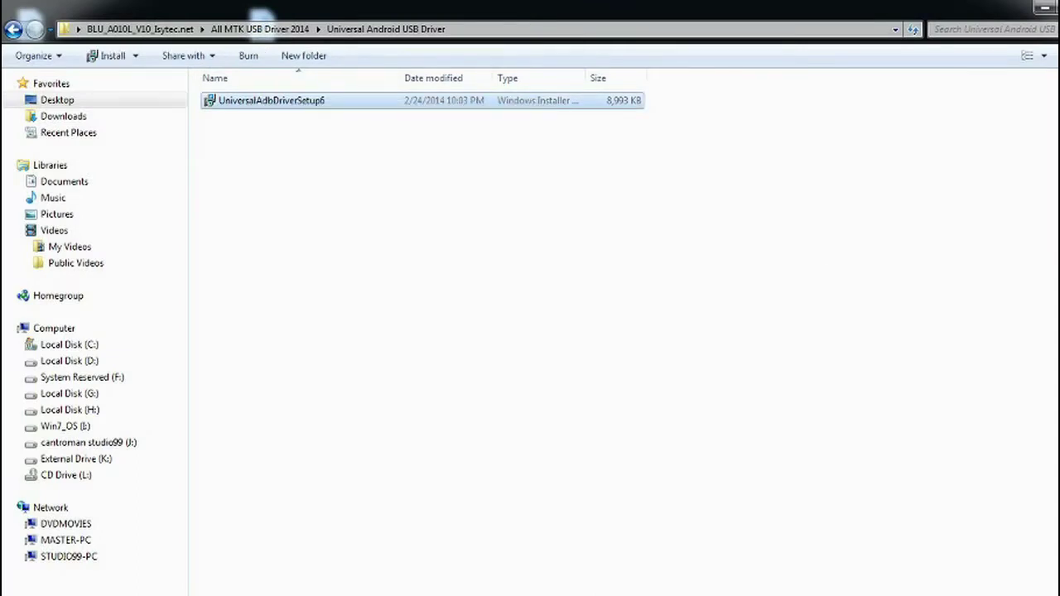
{"action": "right_click", "coordinate": [250, 106]}
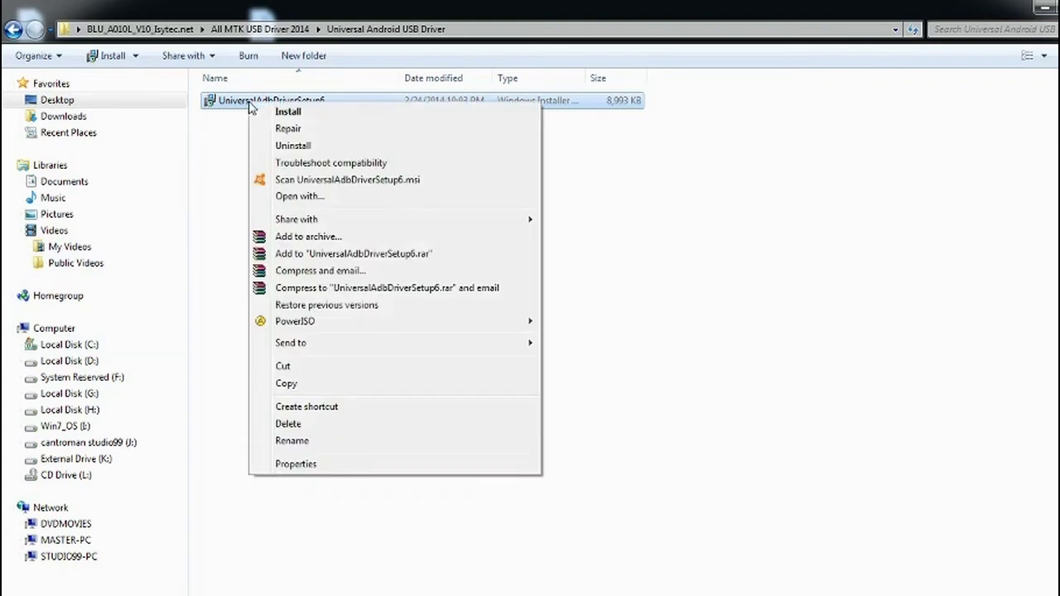
{"action": "left_click", "coordinate": [288, 112]}
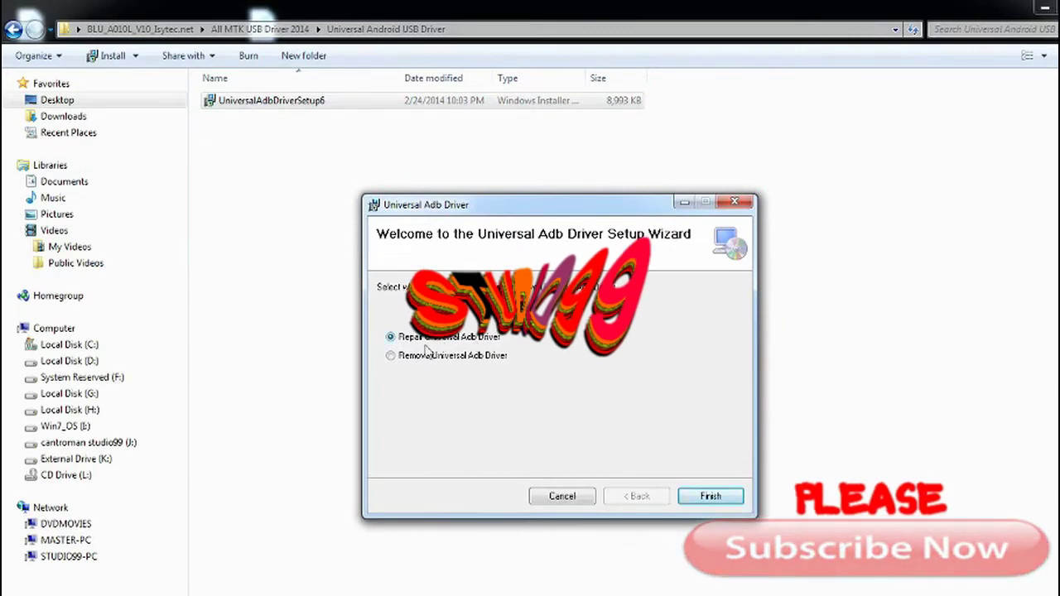
{"action": "left_click", "coordinate": [704, 495]}
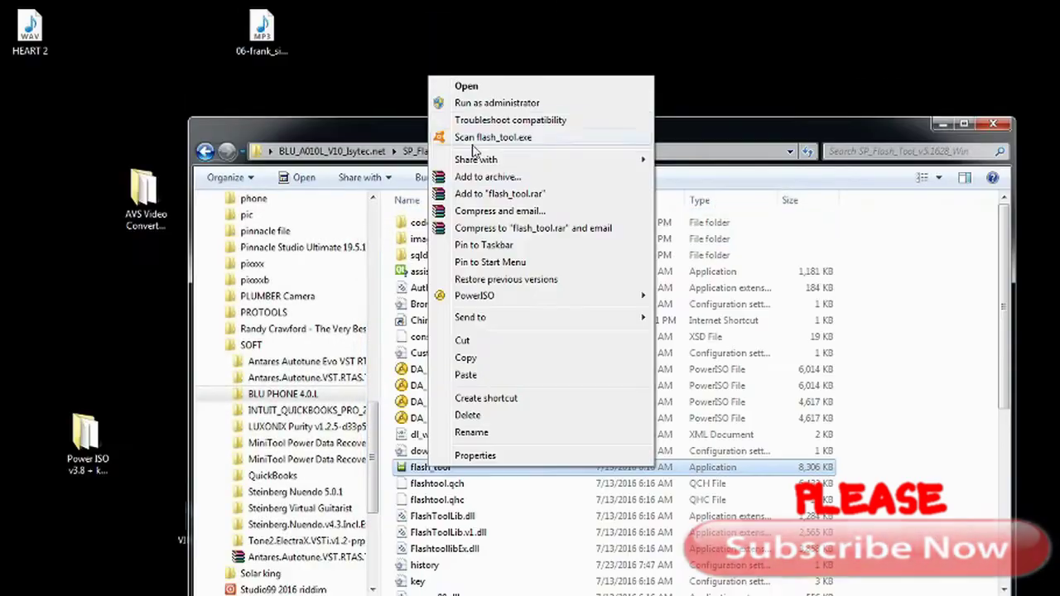
Run flash_tool.exe as administrator from the SP_Flash_Tool_v5.1628_Win folder.
{"action": "left_click", "coordinate": [477, 104]}
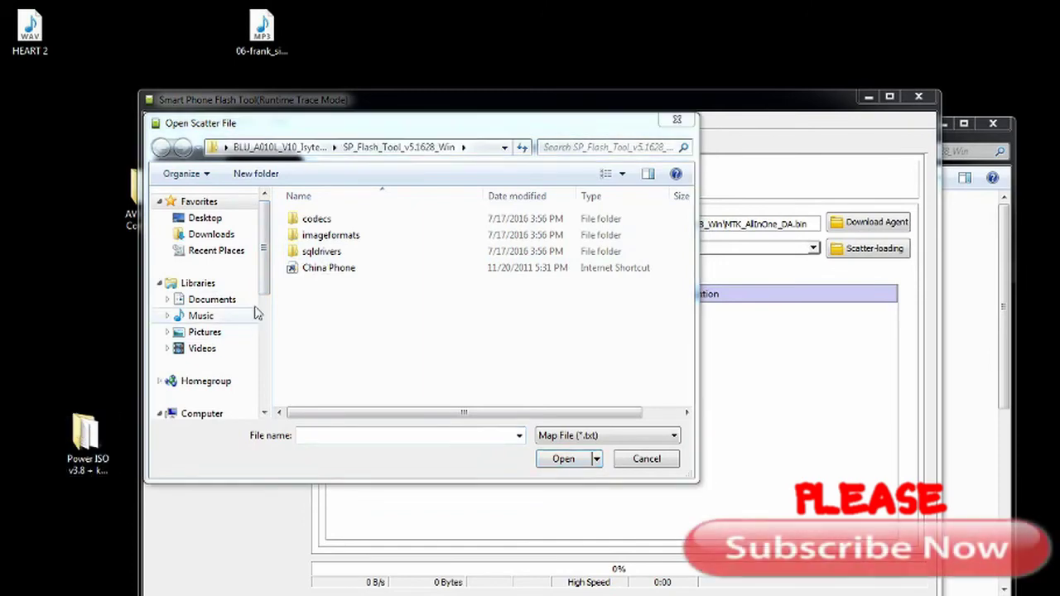
Load MT6572_Android_scatter from Desktop > BLU_A010L_V10_Isytec.net > BLU_A010L_V10_GENERIC.
{"action": "left_click", "coordinate": [207, 219]}
{"action": "double_click", "coordinate": [543, 343]}
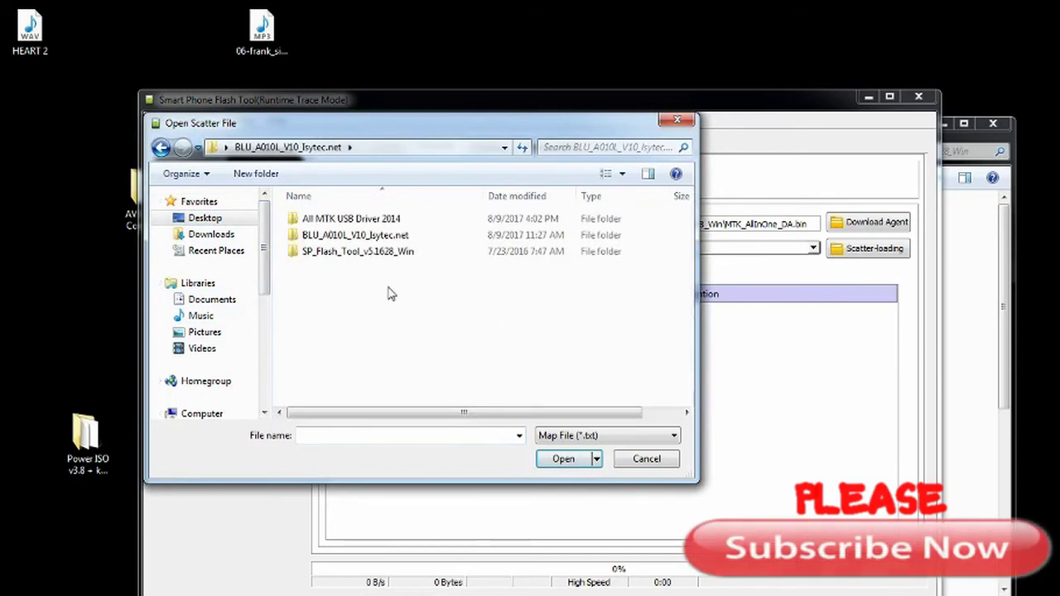
{"action": "double_click", "coordinate": [329, 235]}
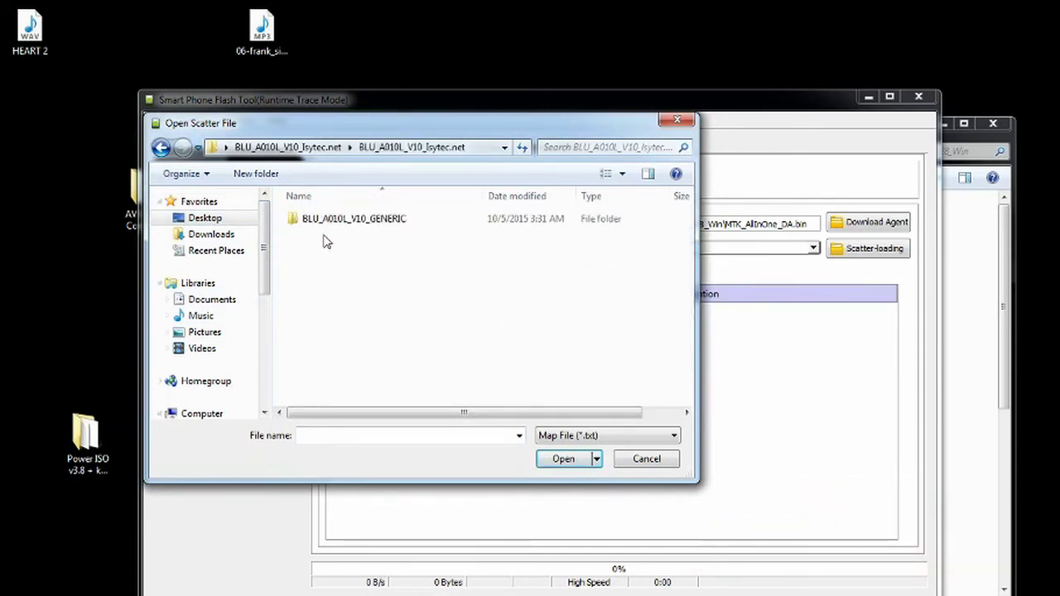
{"action": "double_click", "coordinate": [327, 220]}
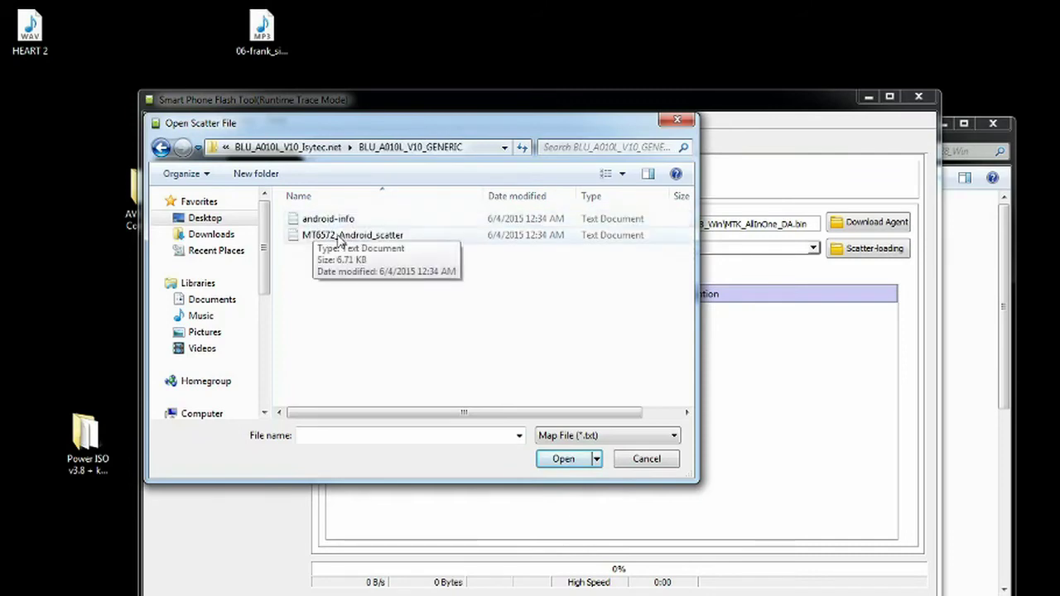
{"action": "double_click", "coordinate": [340, 237]}
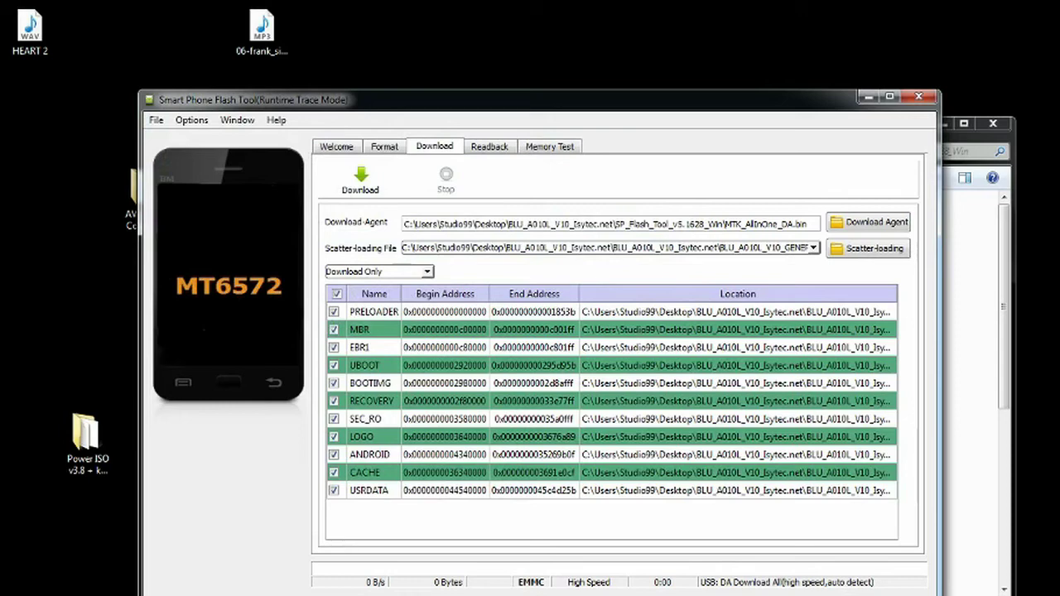
Review the Connection options, then start the firmware download with Ctrl+D.
{"action": "left_click", "coordinate": [157, 121]}
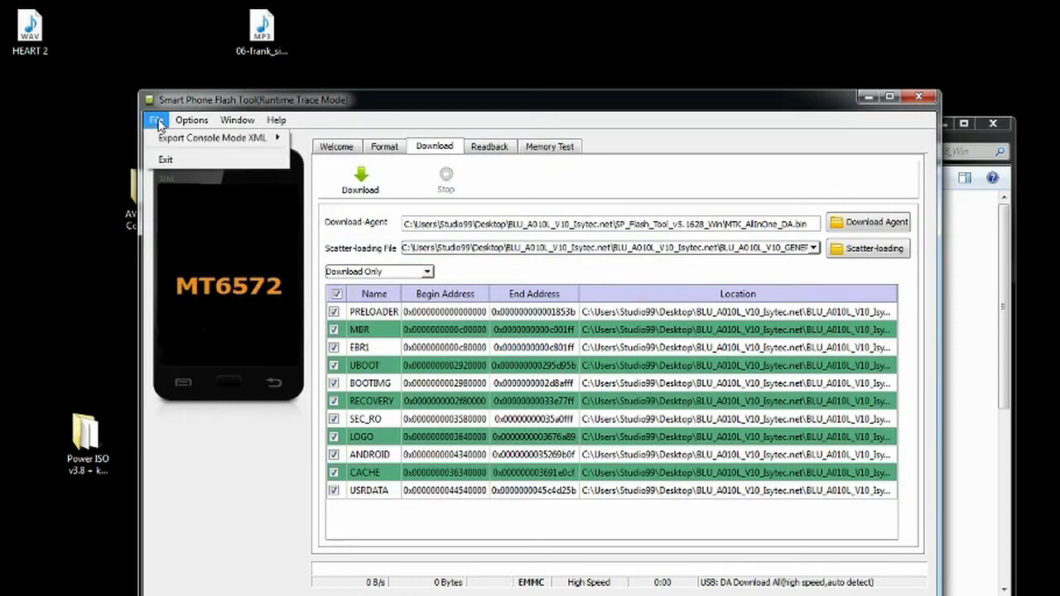
{"action": "left_click", "coordinate": [208, 139]}
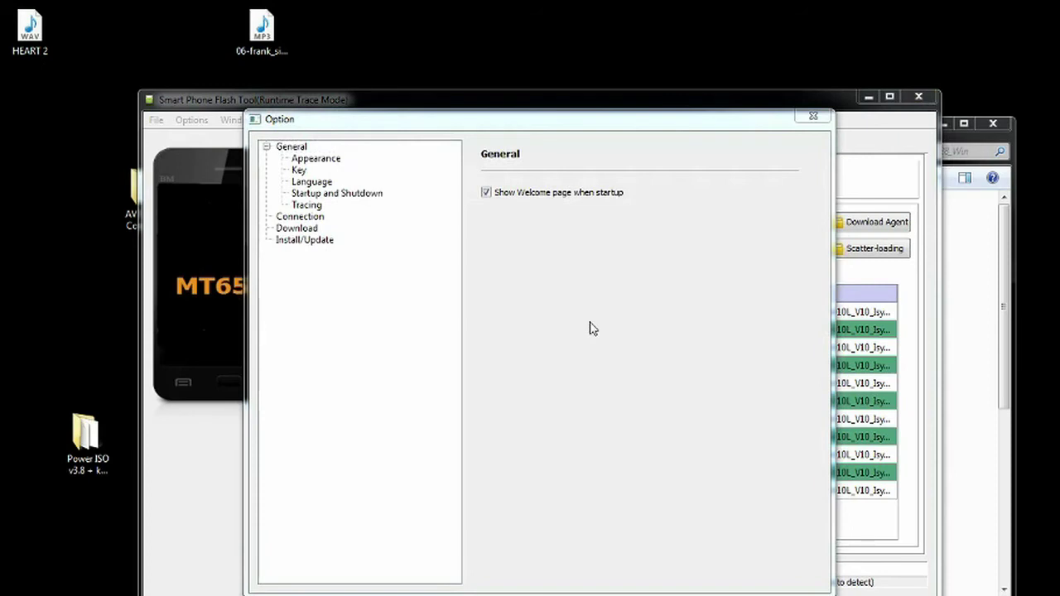
{"action": "left_click", "coordinate": [308, 217]}
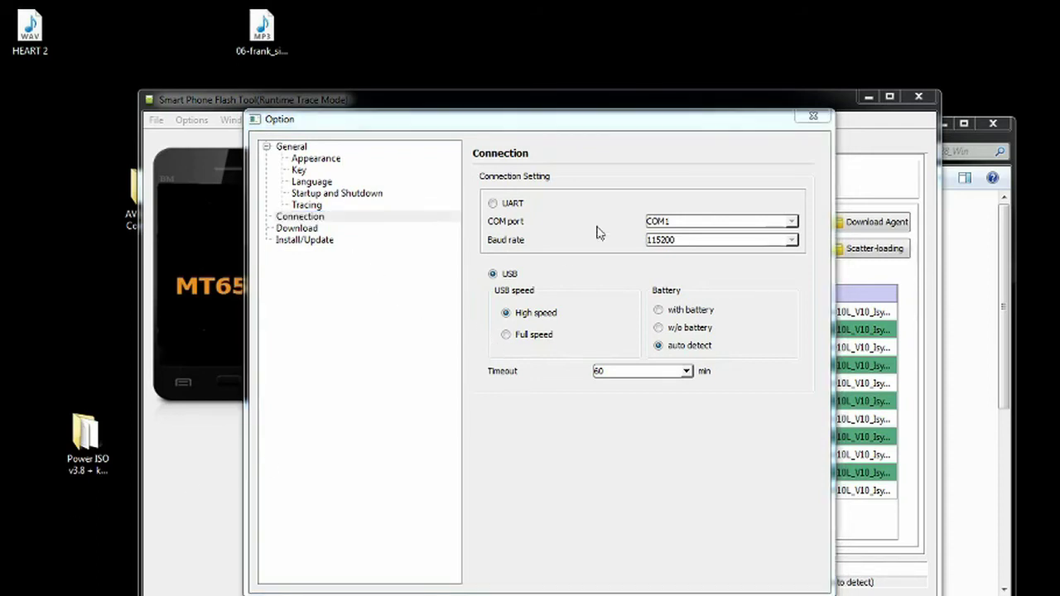
{"action": "left_click", "coordinate": [815, 114]}
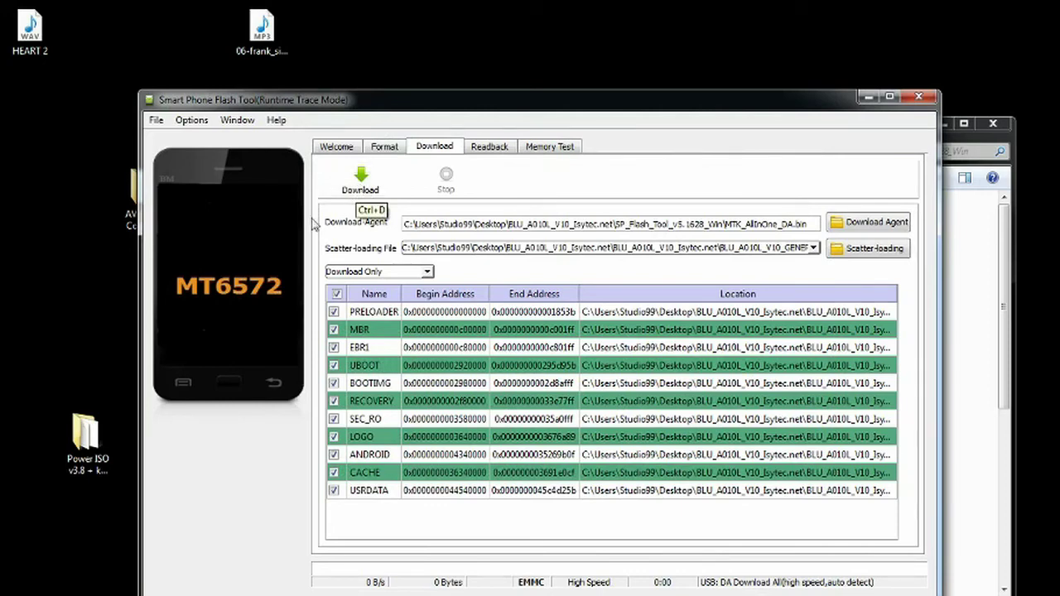
{"action": "key", "text": "ctrl+d"}
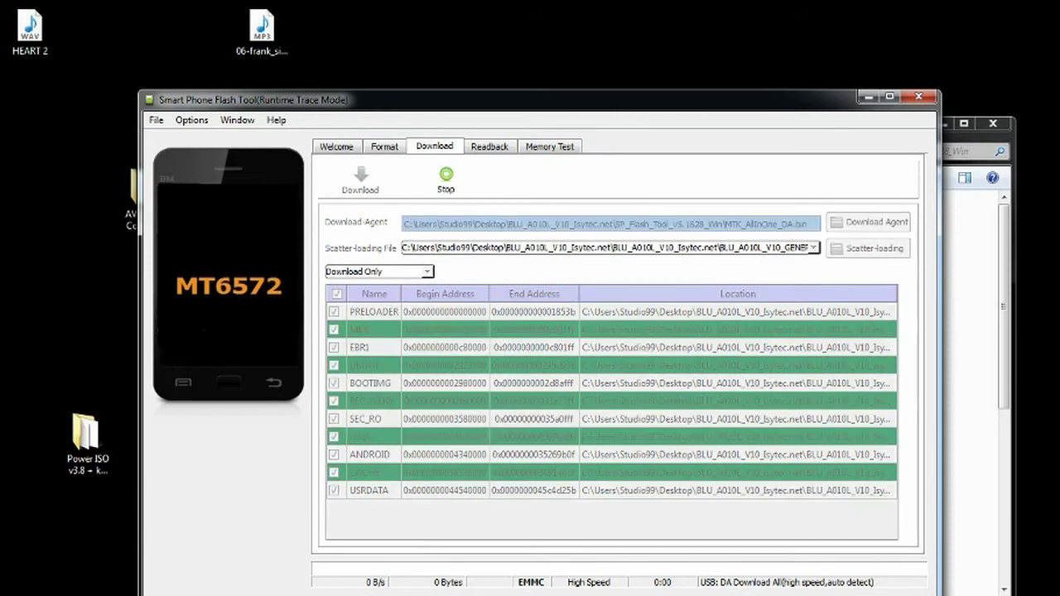